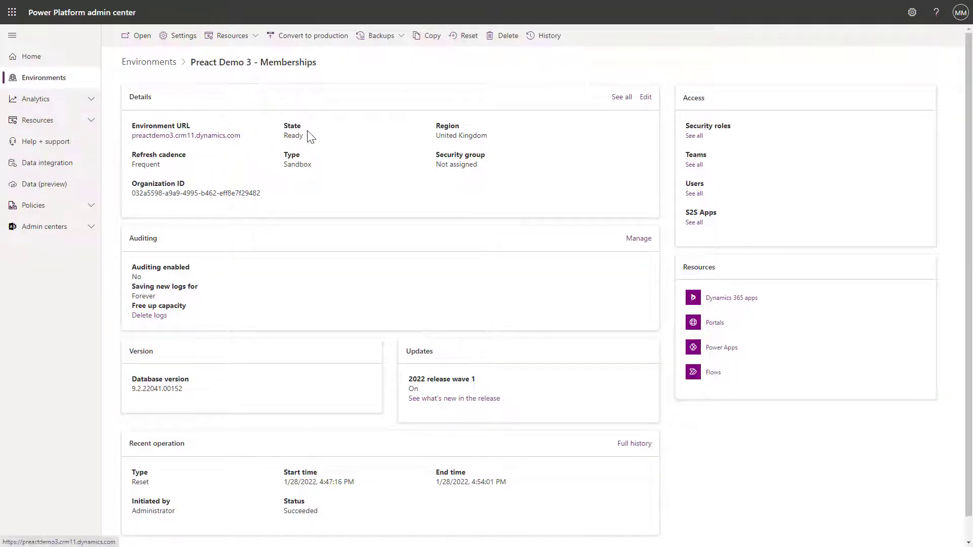
Check that read-only record link sharing is On under Product > Privacy + Security in the environment settings.
left_click(172, 37)
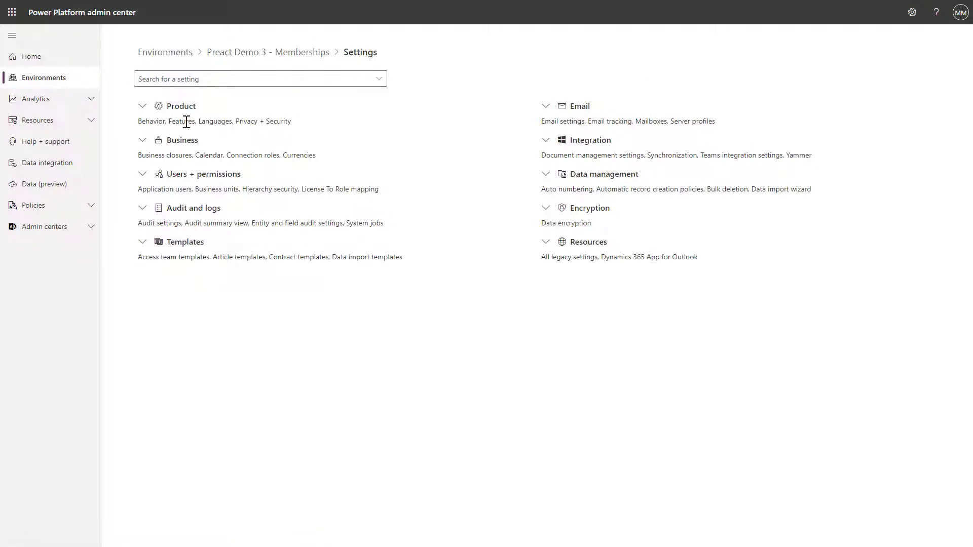
left_click(142, 107)
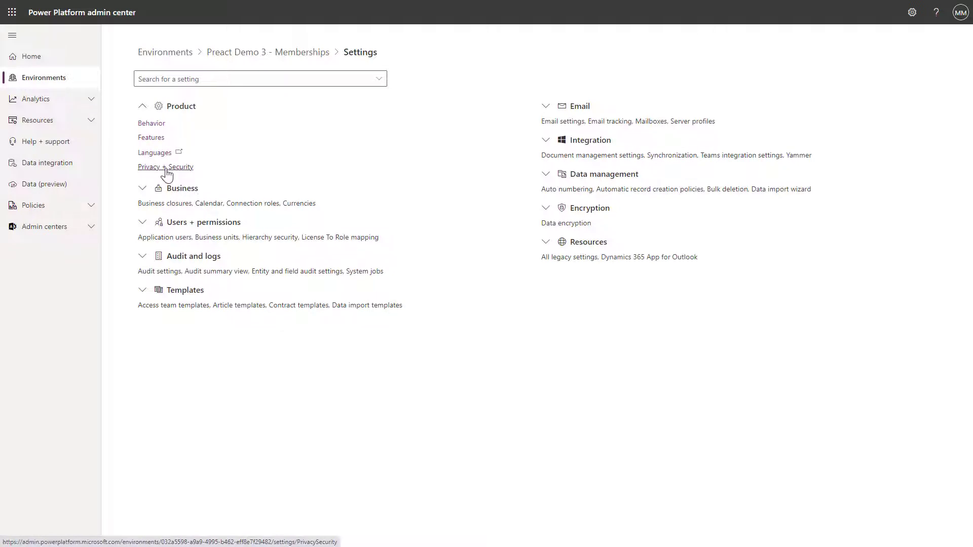
left_click(167, 168)
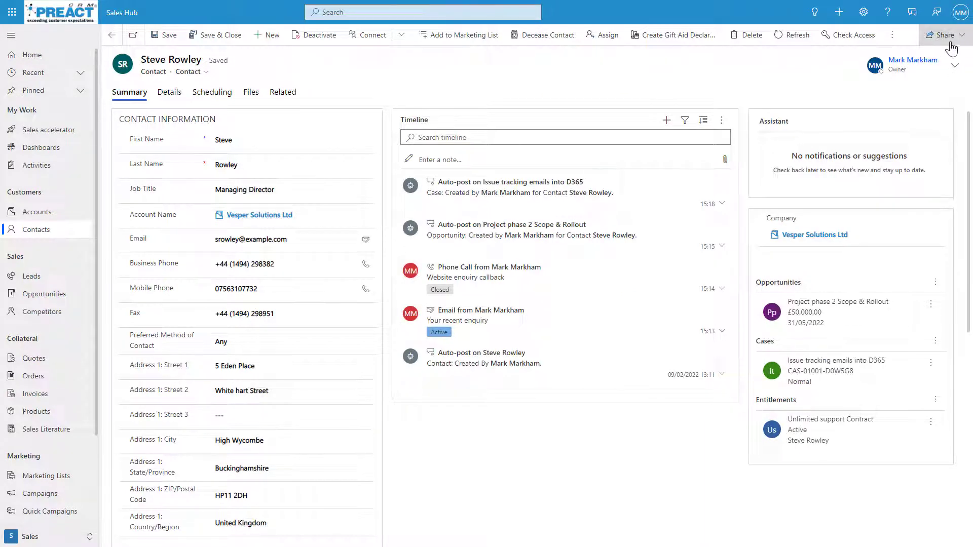
left_click(961, 36)
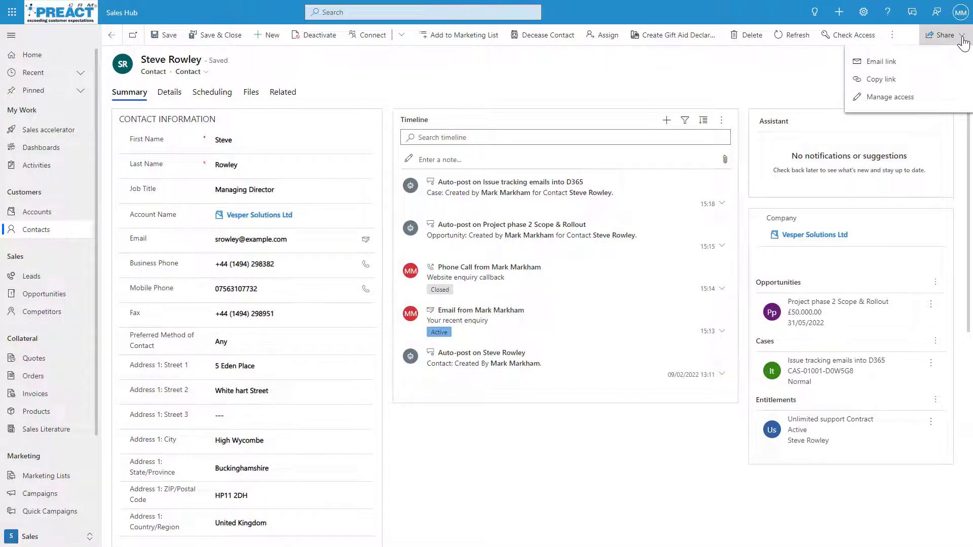
left_click(881, 62)
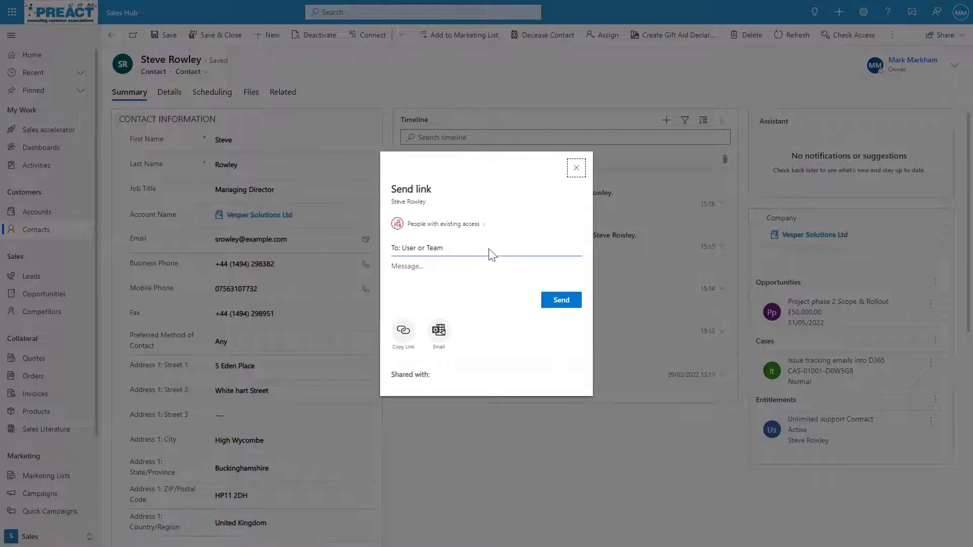
left_click(483, 227)
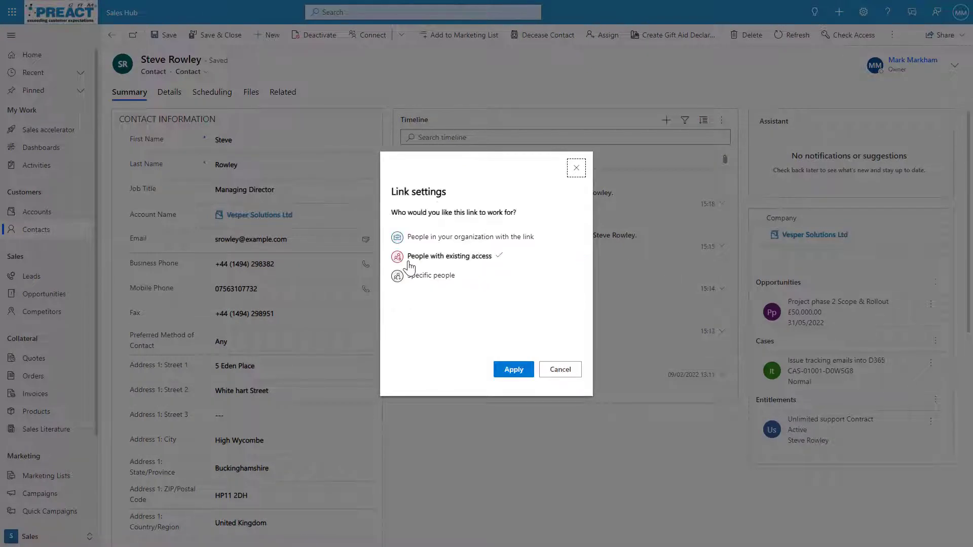
left_click(433, 276)
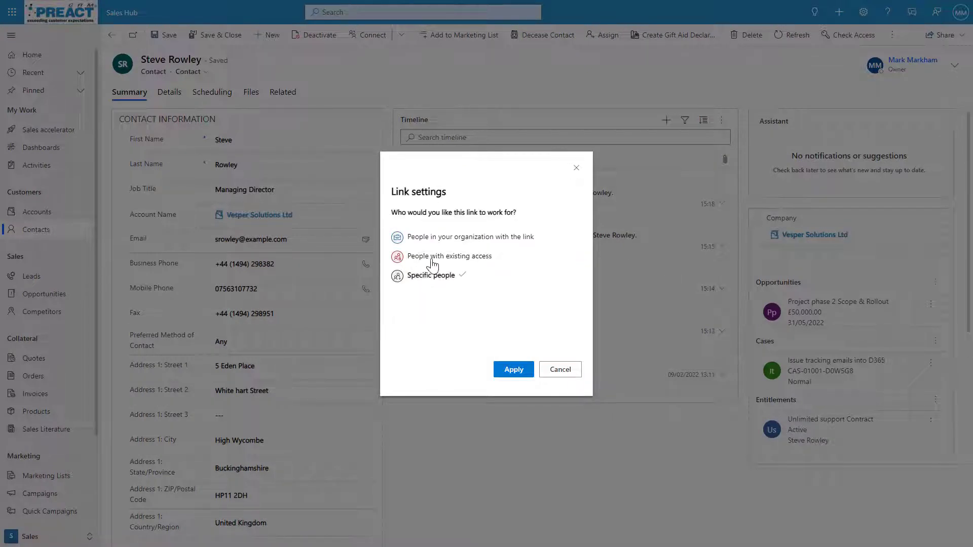
left_click(432, 262)
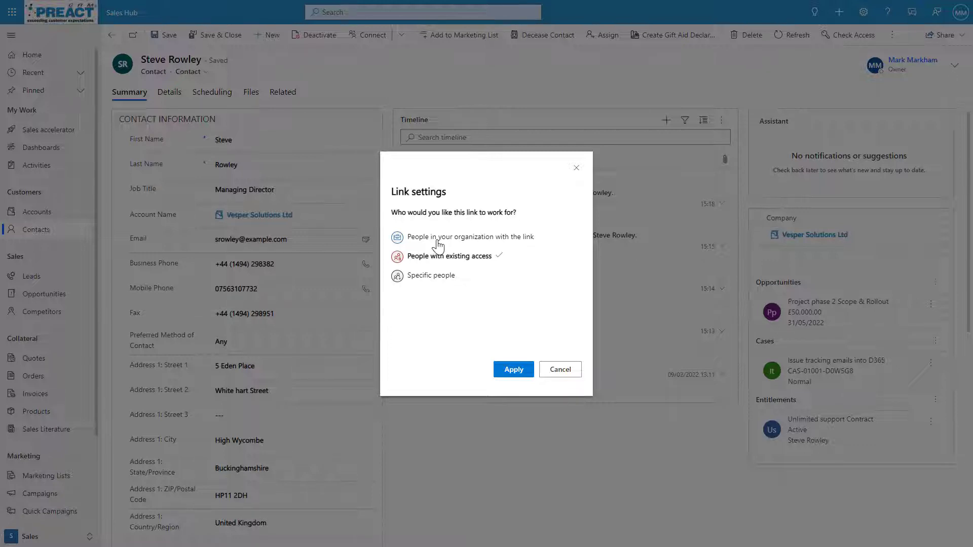
left_click(439, 247)
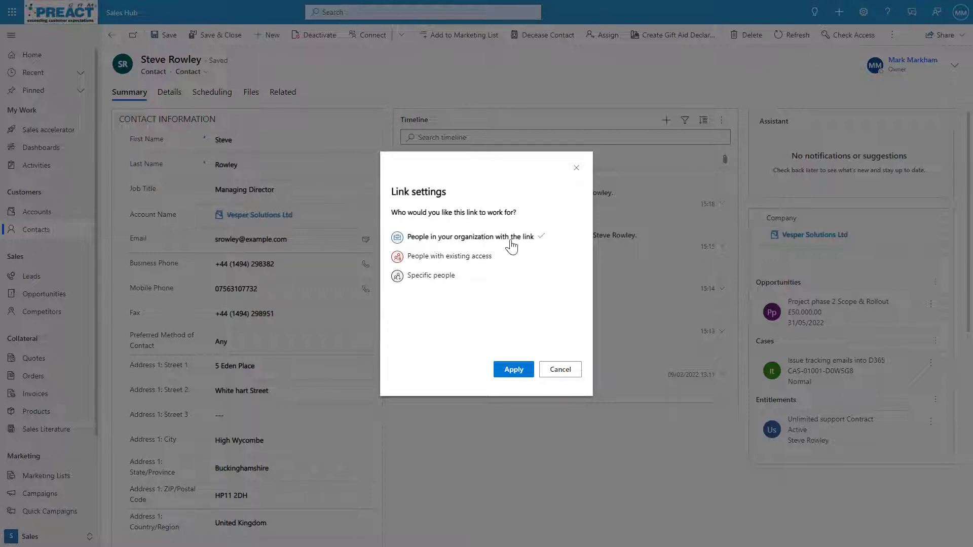
left_click(513, 370)
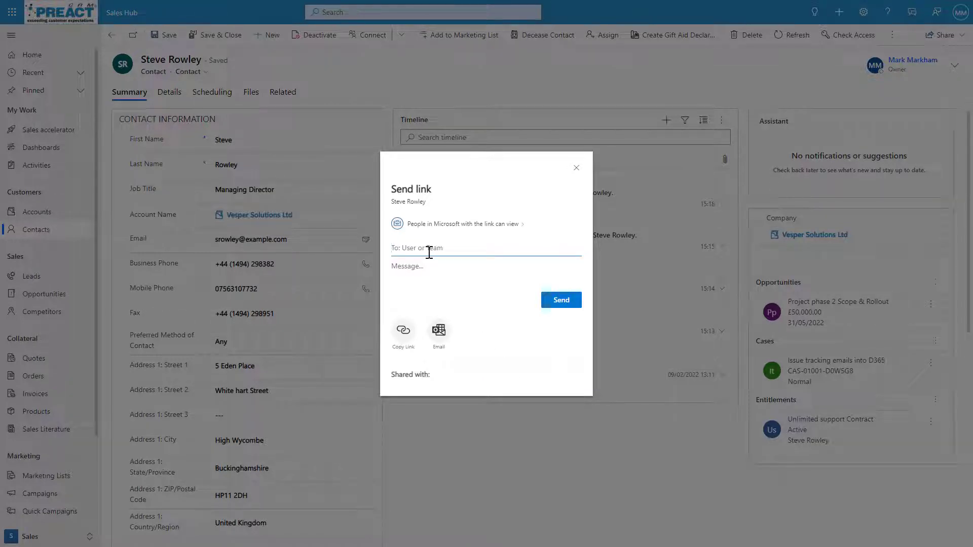
type("chris")
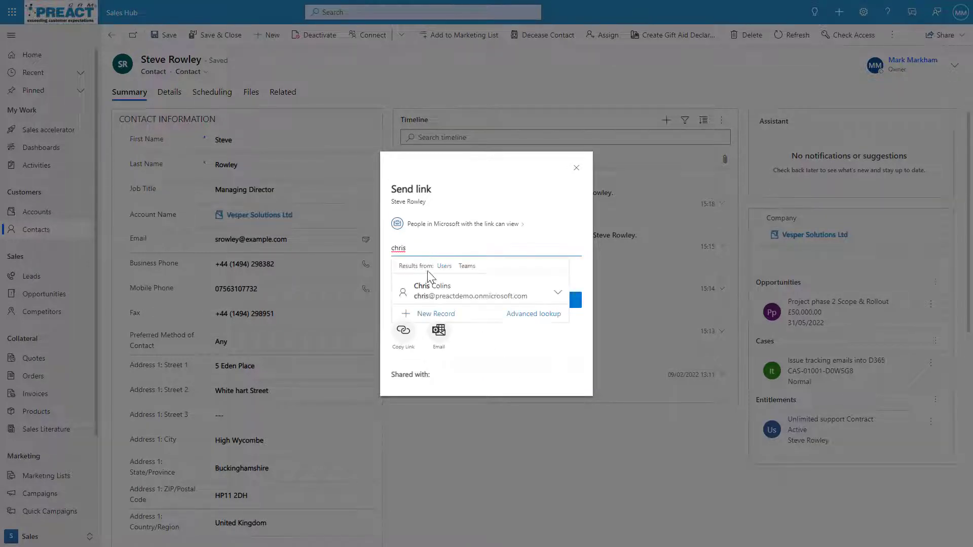
left_click(428, 284)
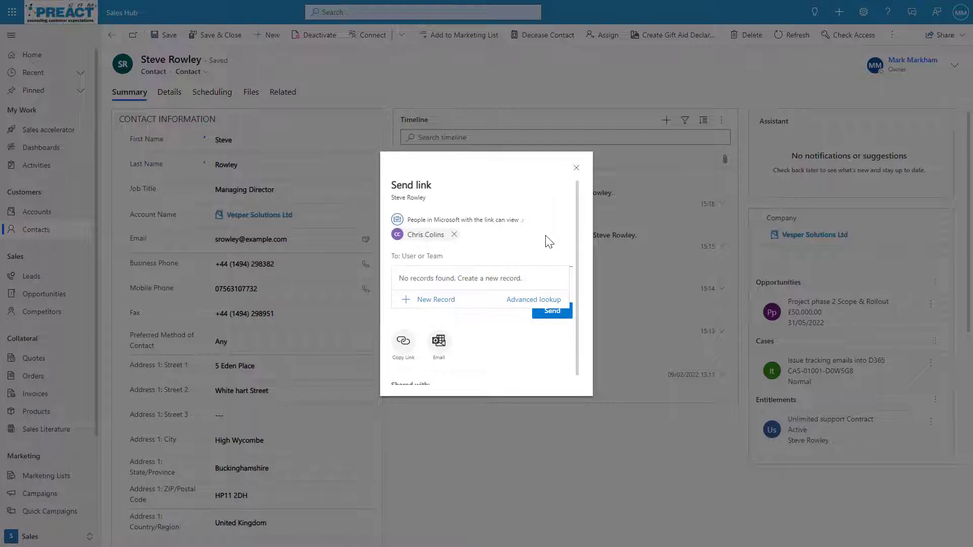
left_click(504, 350)
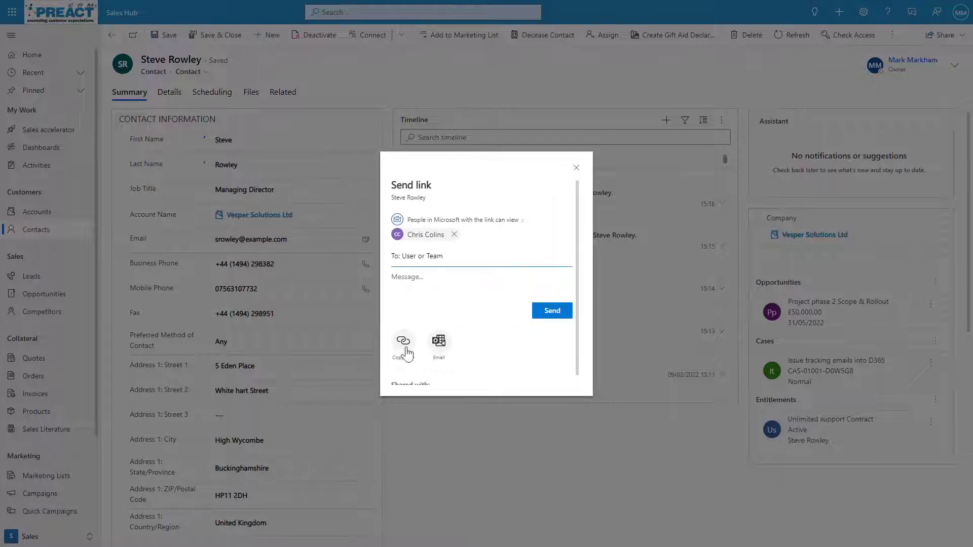
Draft the Outlook email with the contact link full screen, adding two blank lines above the link.
left_click(438, 344)
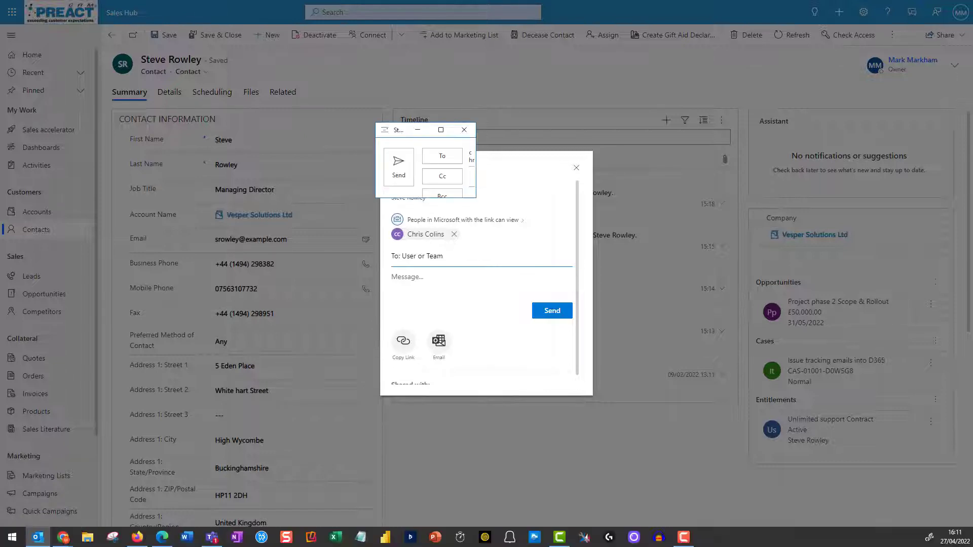
left_click(440, 132)
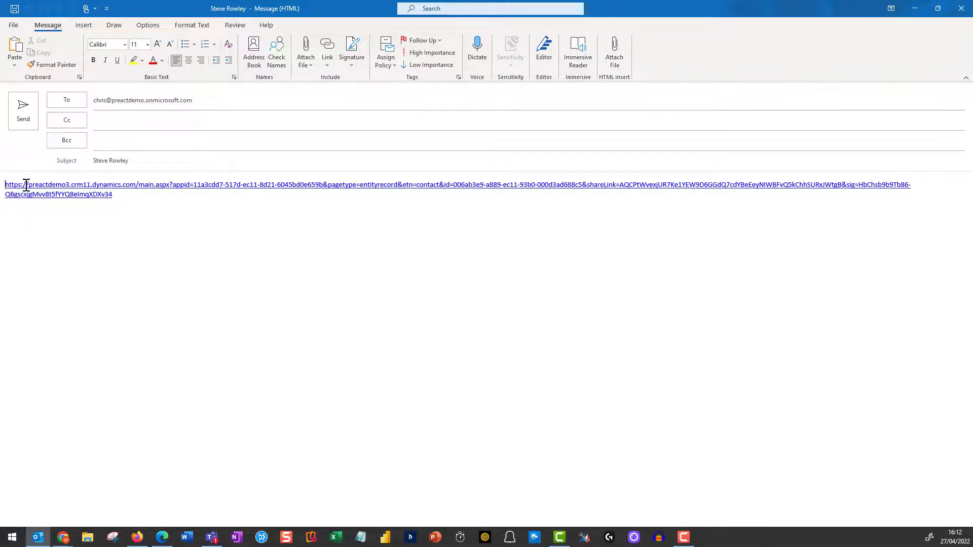
key("Return")
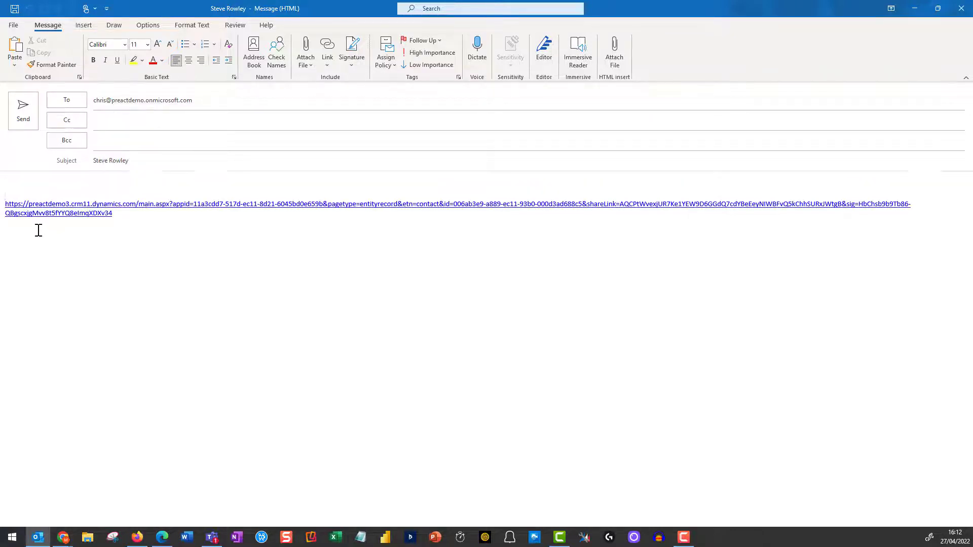
key("Return")
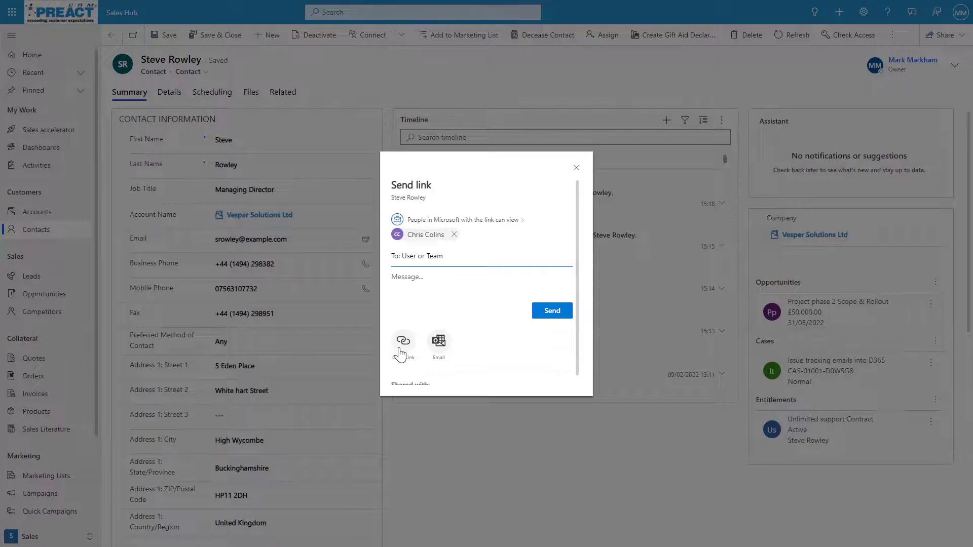
left_click(576, 168)
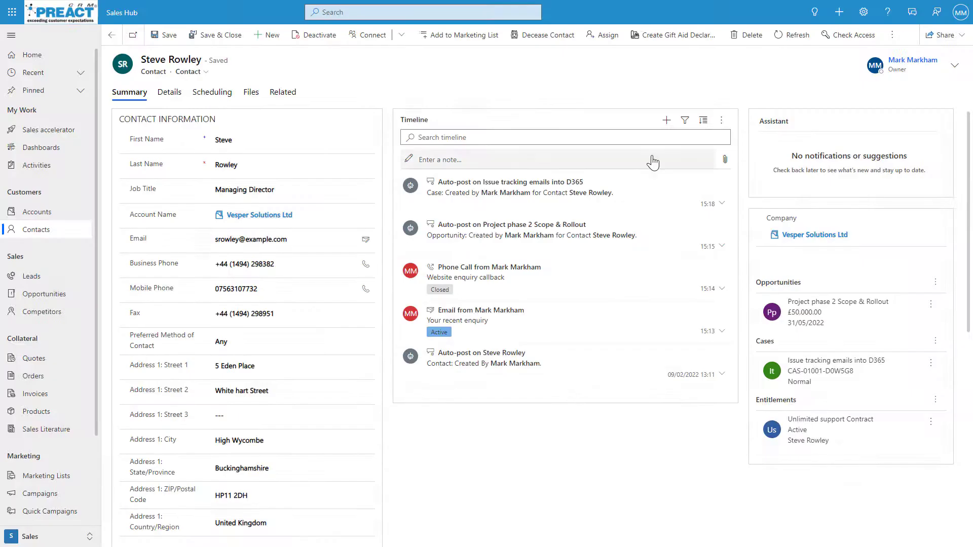
left_click(942, 34)
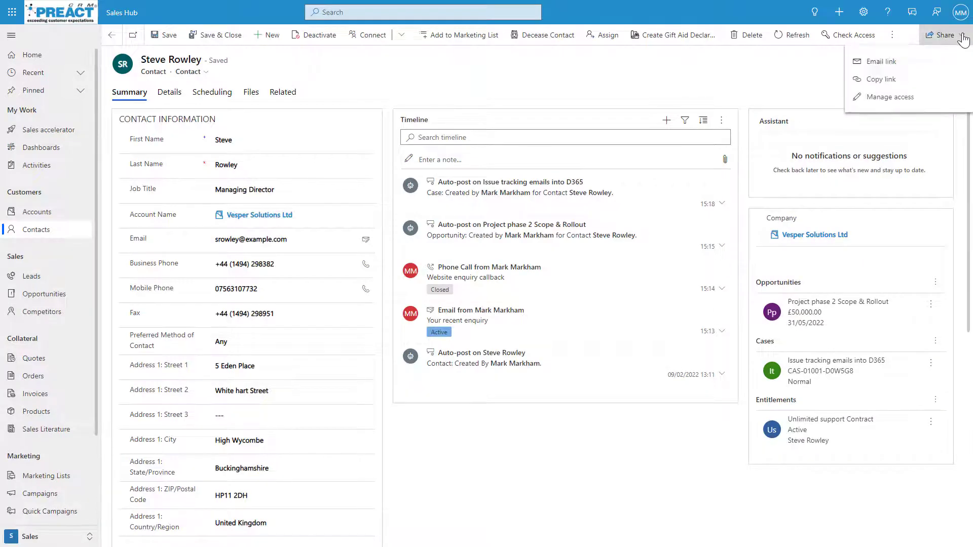
left_click(878, 81)
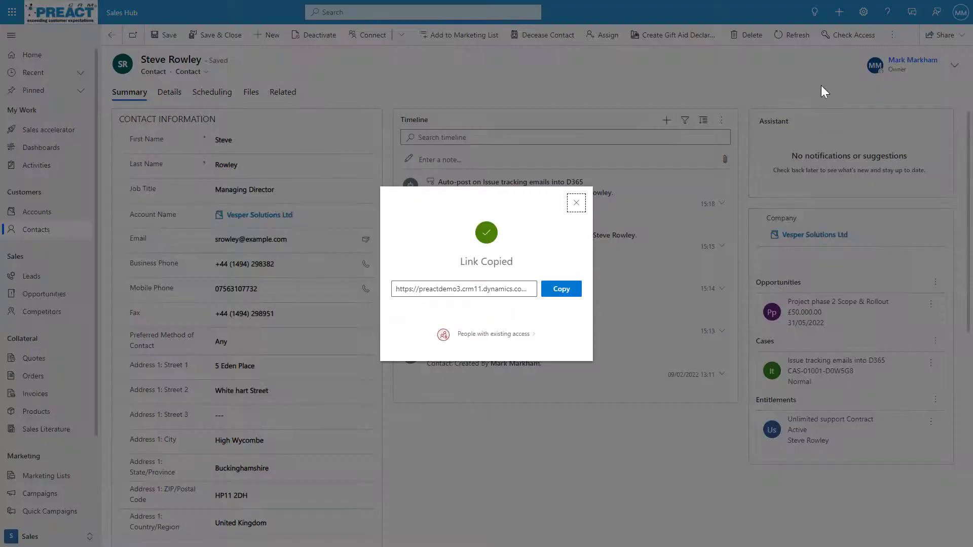
left_click(532, 336)
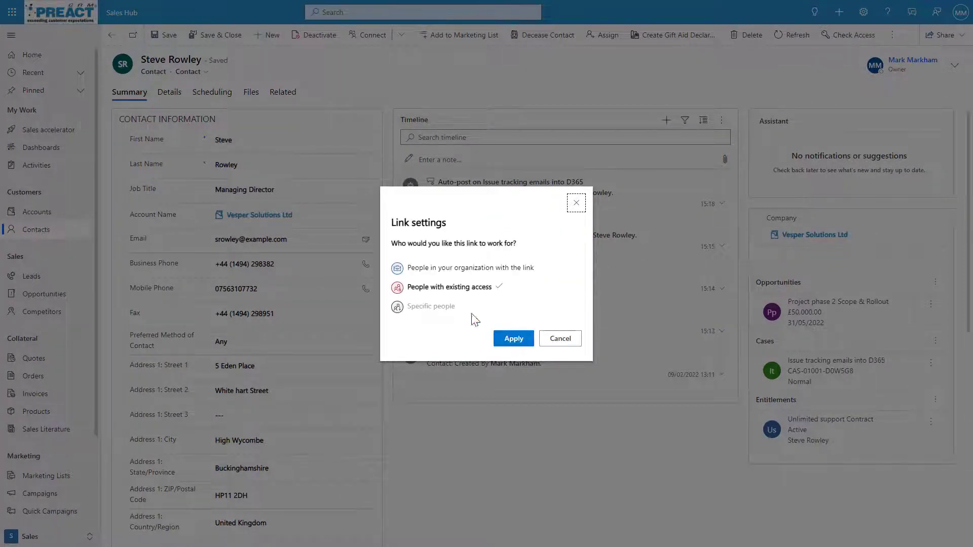
left_click(575, 204)
left_click(945, 34)
left_click(882, 80)
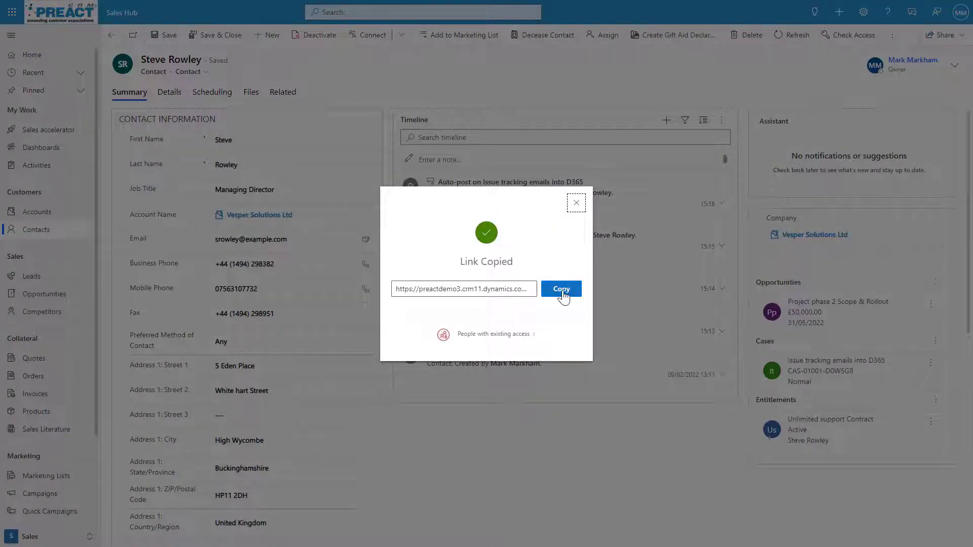
left_click(576, 203)
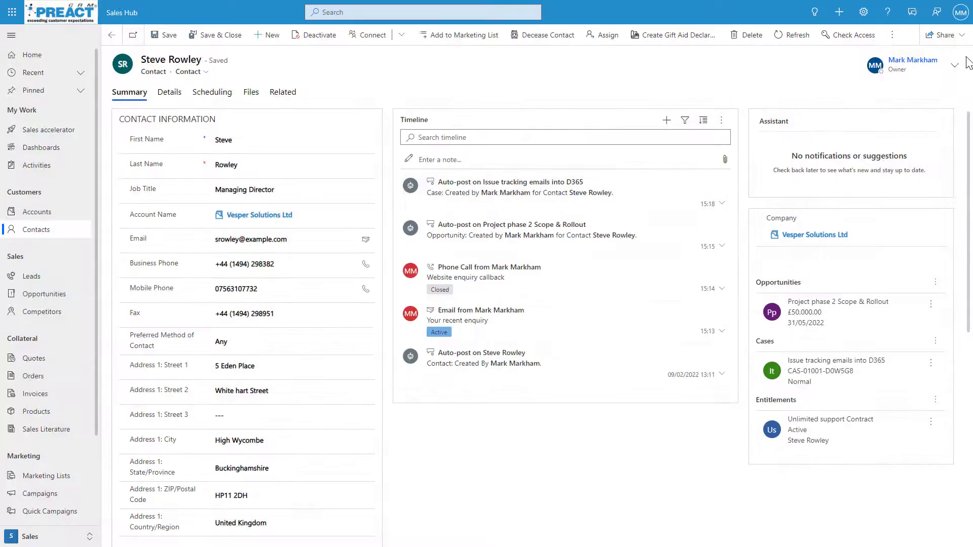
left_click(961, 36)
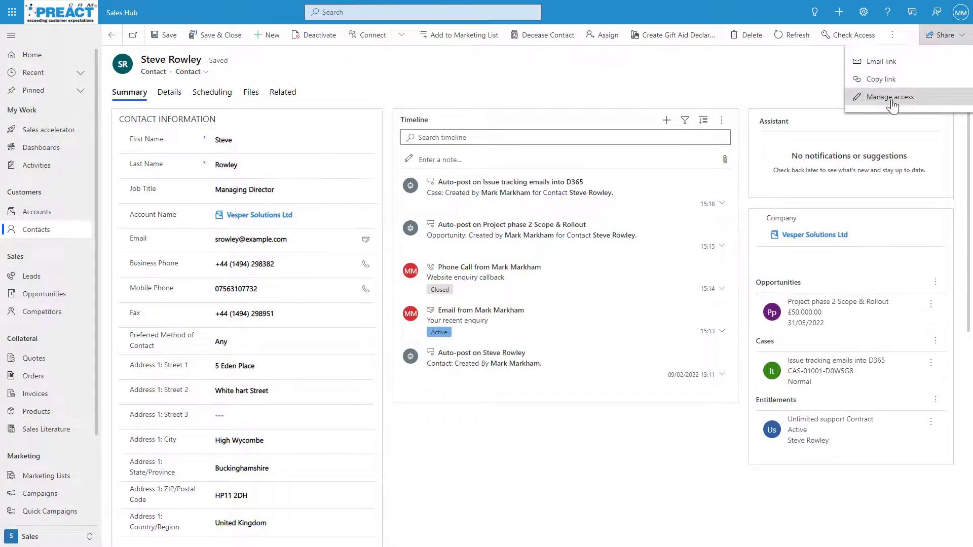
left_click(891, 101)
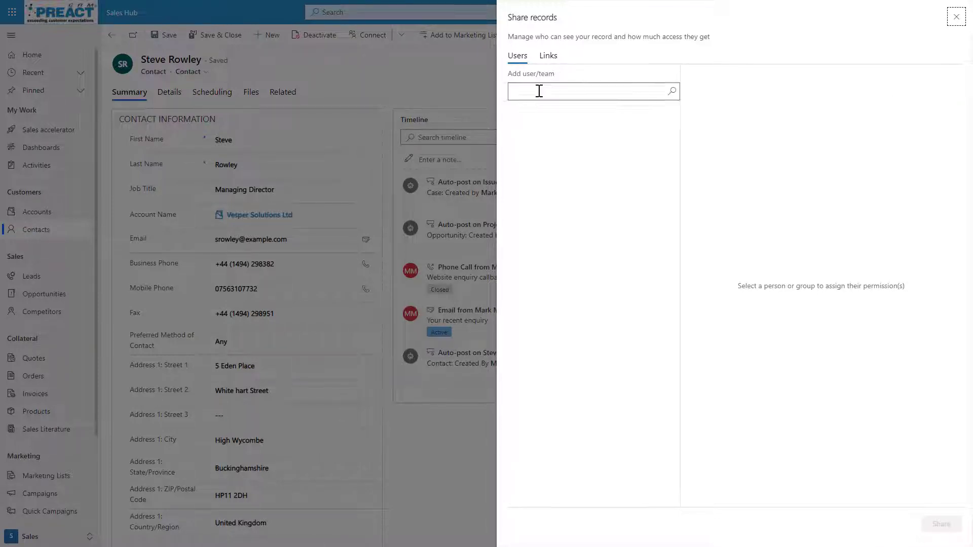
left_click(549, 56)
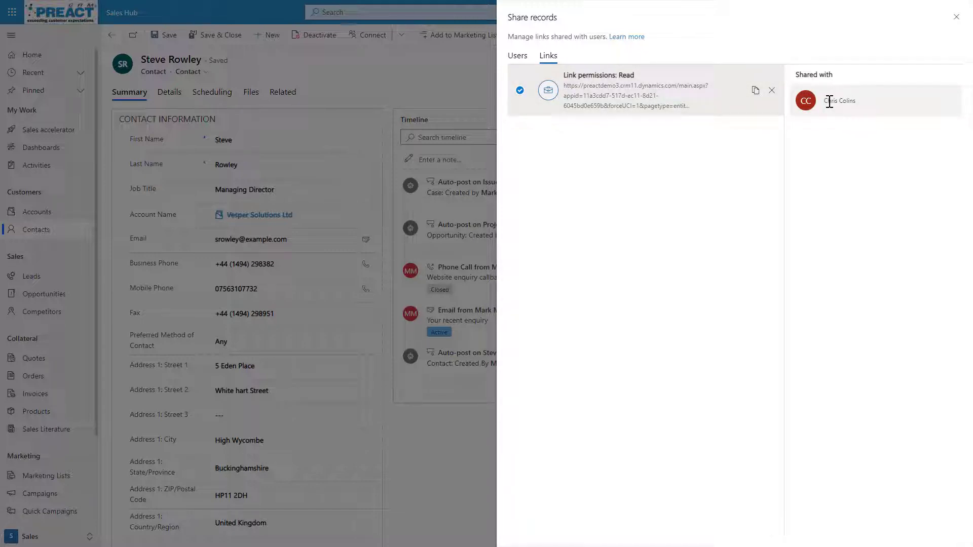
left_click(956, 17)
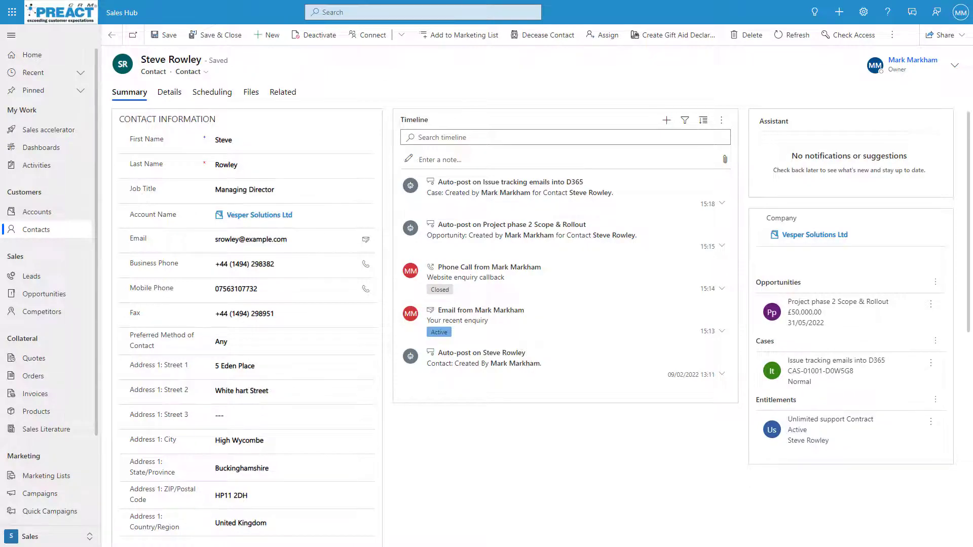
left_click(65, 14)
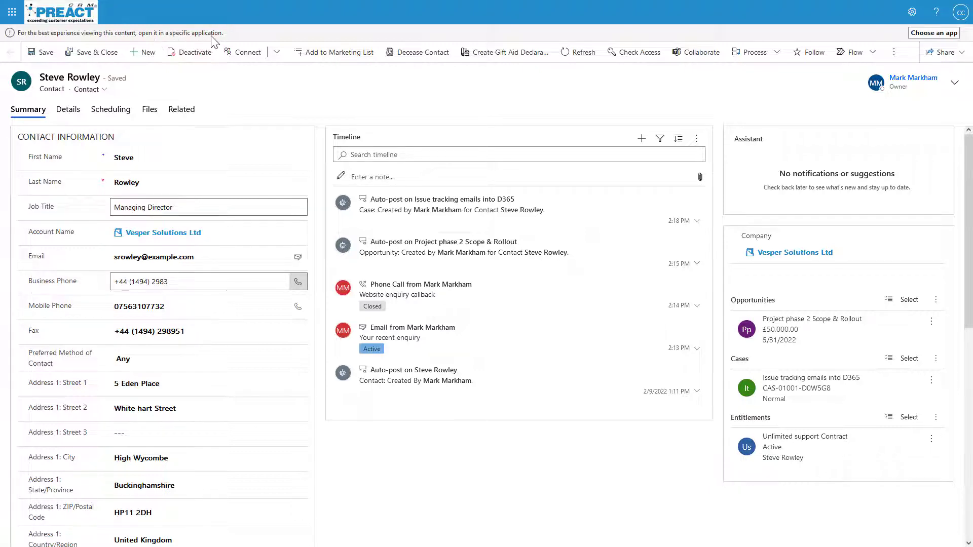
left_click(923, 33)
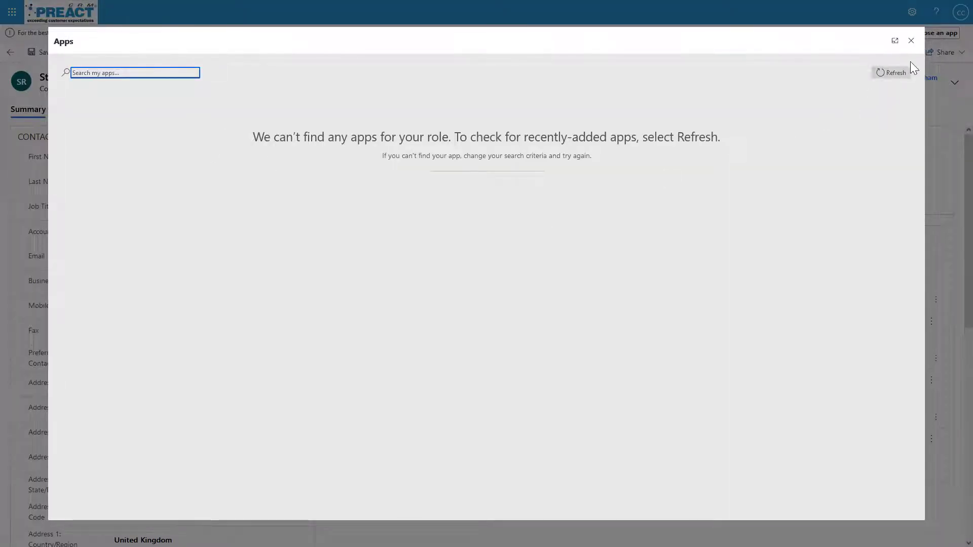
left_click(910, 41)
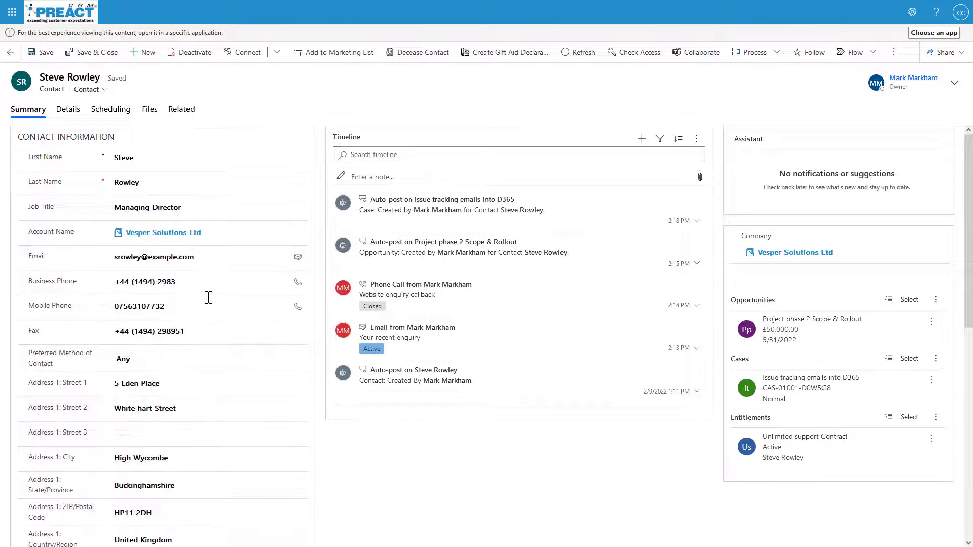
left_click(228, 331)
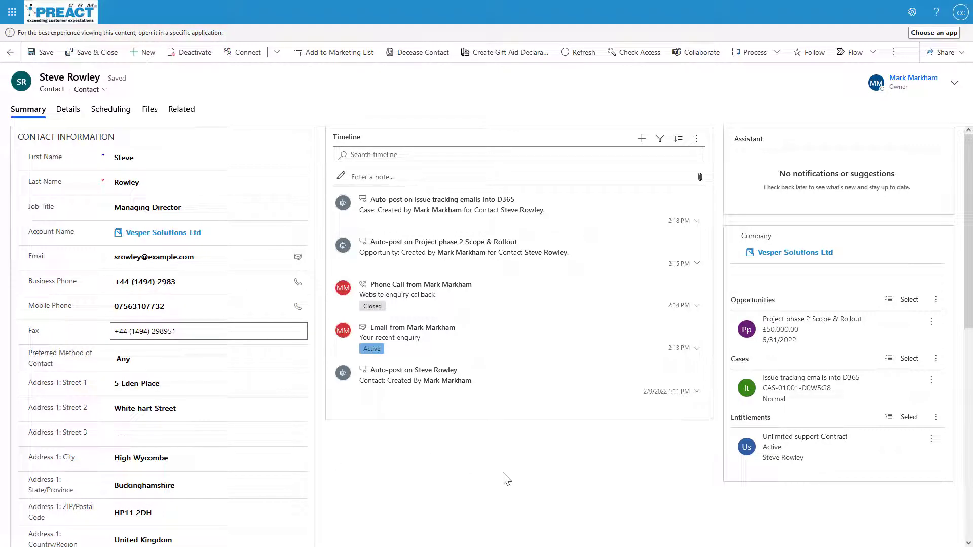